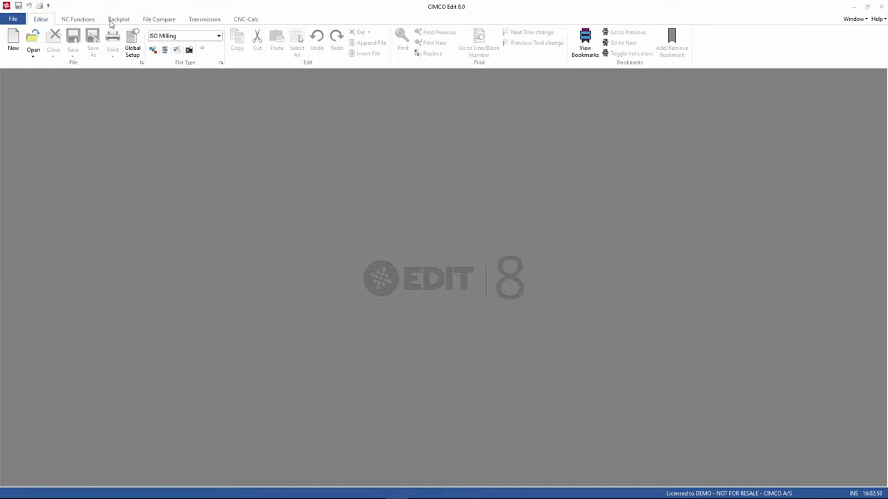
pyautogui.click(111, 22)
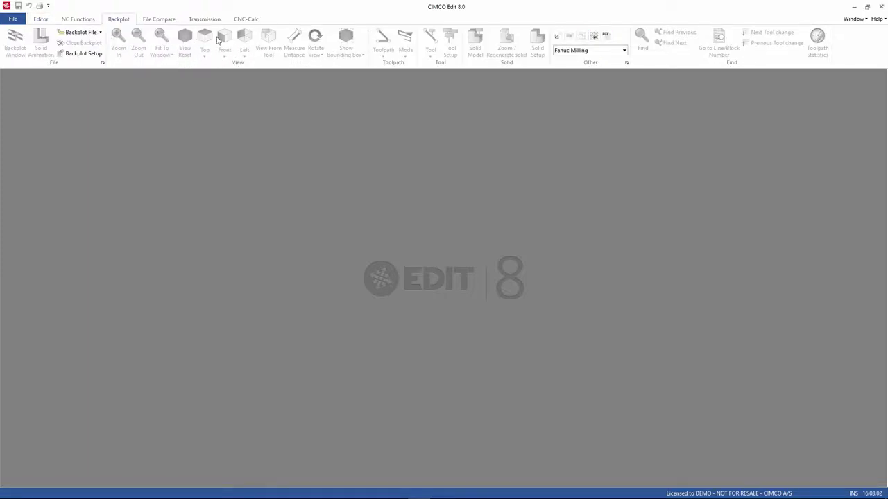
pyautogui.click(244, 20)
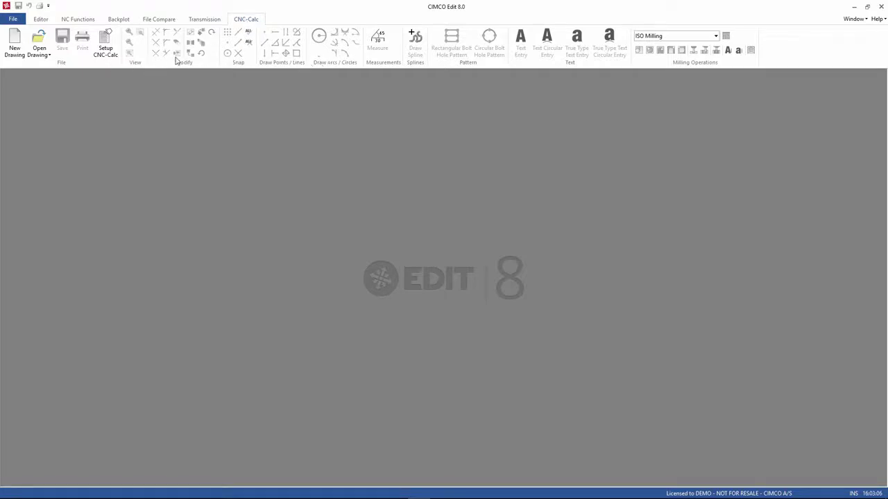
pyautogui.click(84, 20)
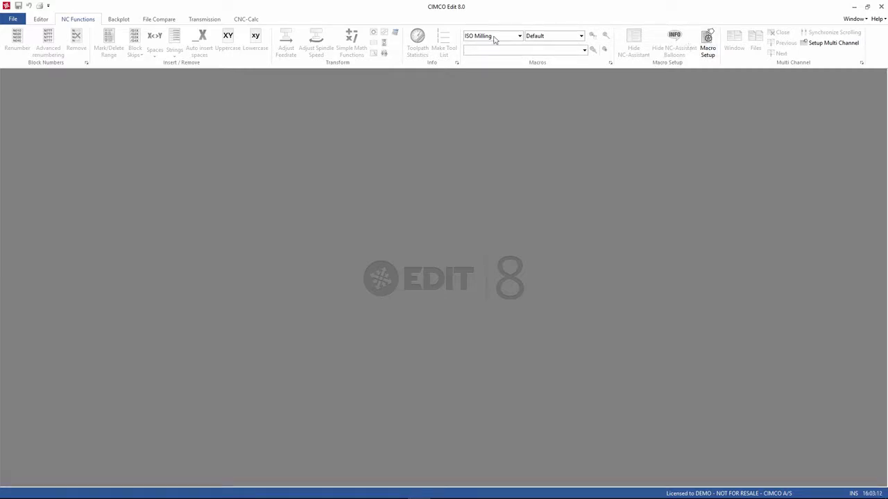
pyautogui.click(205, 19)
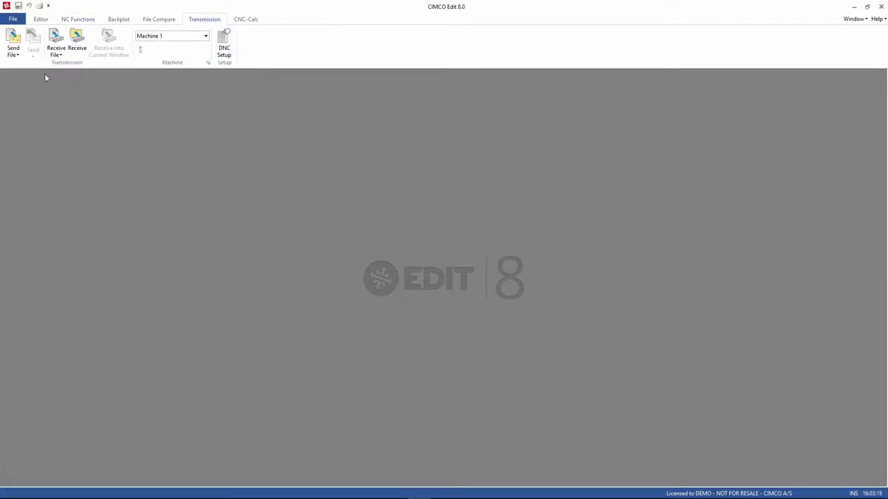
pyautogui.click(41, 19)
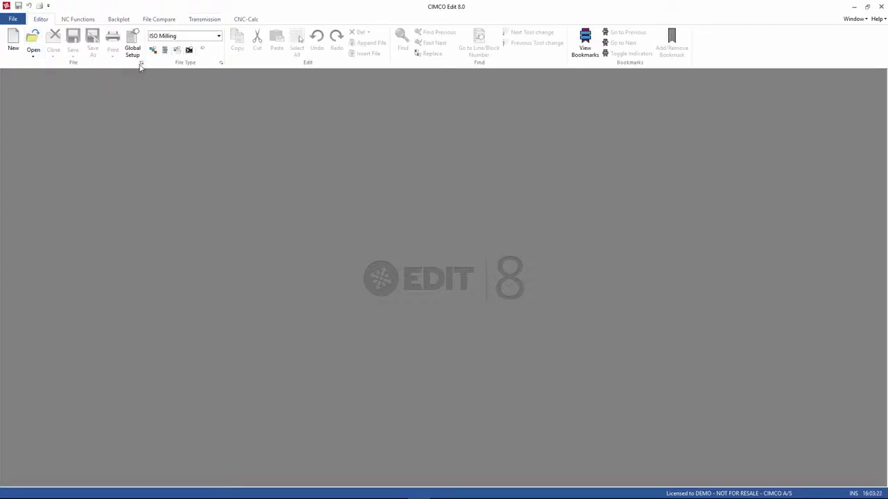
# Step: Disable the Backplot, DNC/Serial communication, advanced NC-Functions, CNC-Calc and Mazatrol Viewer plugins in the global setup
pyautogui.click(141, 63)
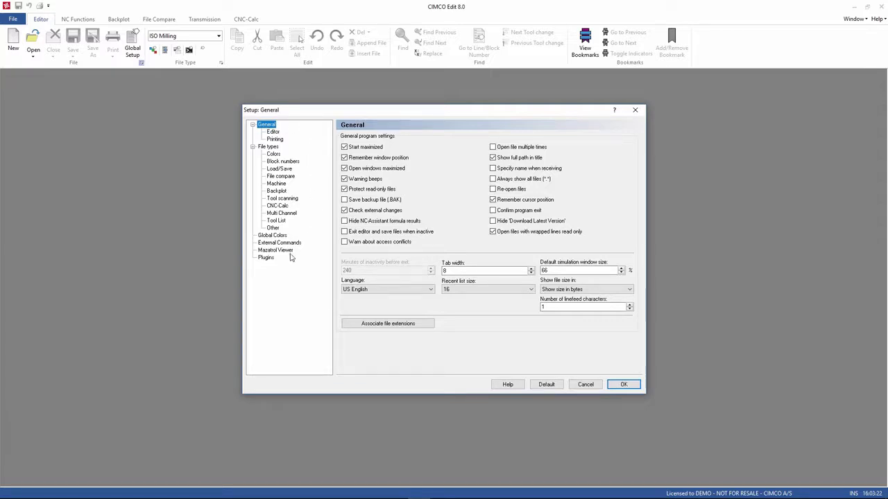
pyautogui.click(267, 258)
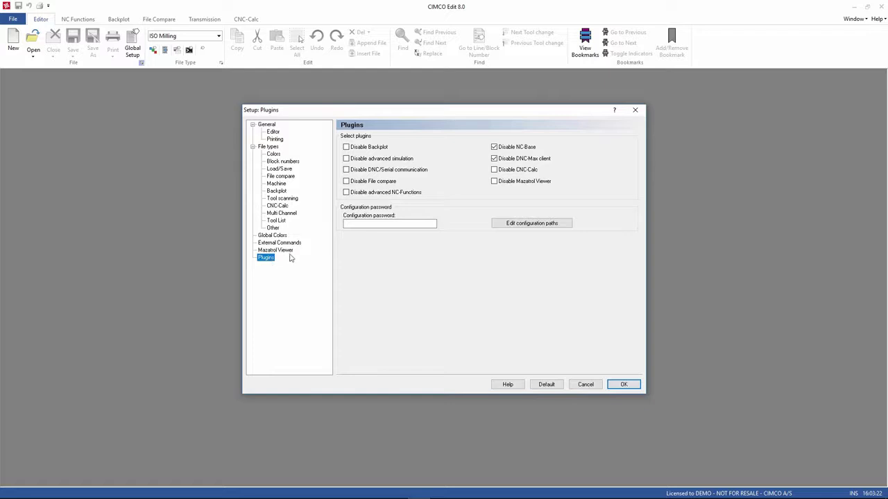
pyautogui.click(346, 147)
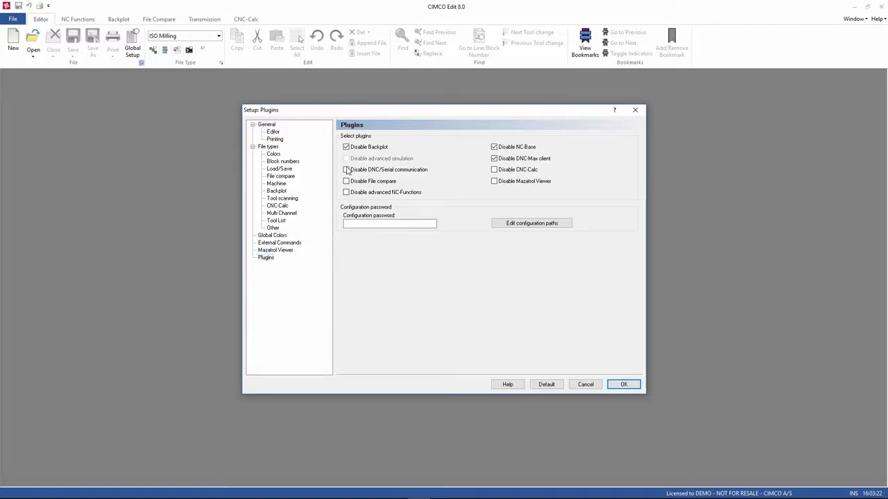
pyautogui.click(346, 170)
pyautogui.click(346, 192)
pyautogui.click(494, 169)
pyautogui.click(495, 183)
pyautogui.click(616, 383)
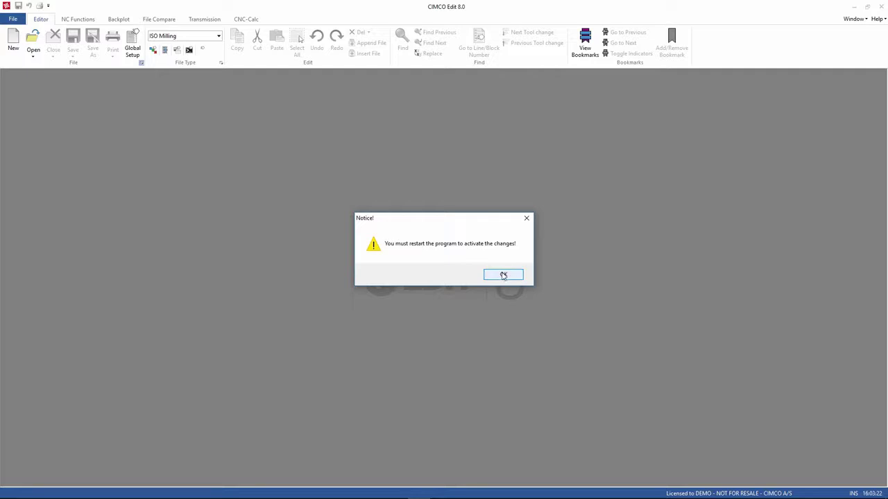
pyautogui.click(503, 275)
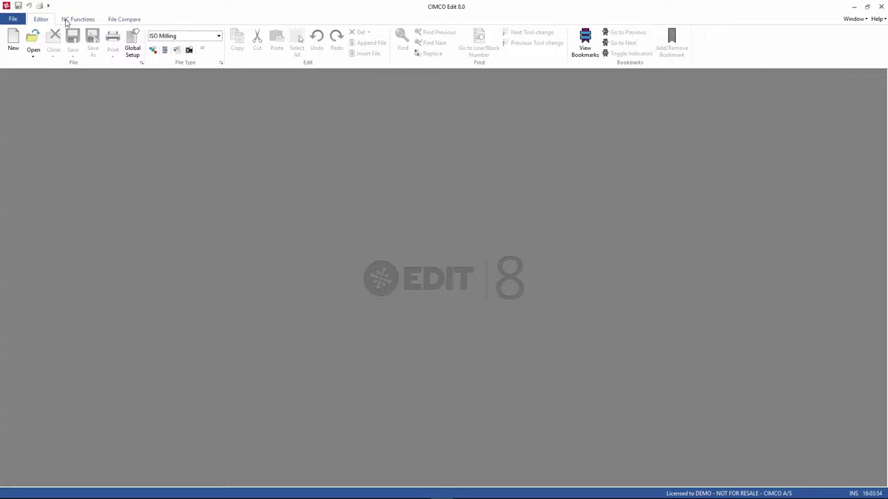
# Step: Open the recent file 2DEX2.NC from the ISO MILL samples folder
pyautogui.click(34, 57)
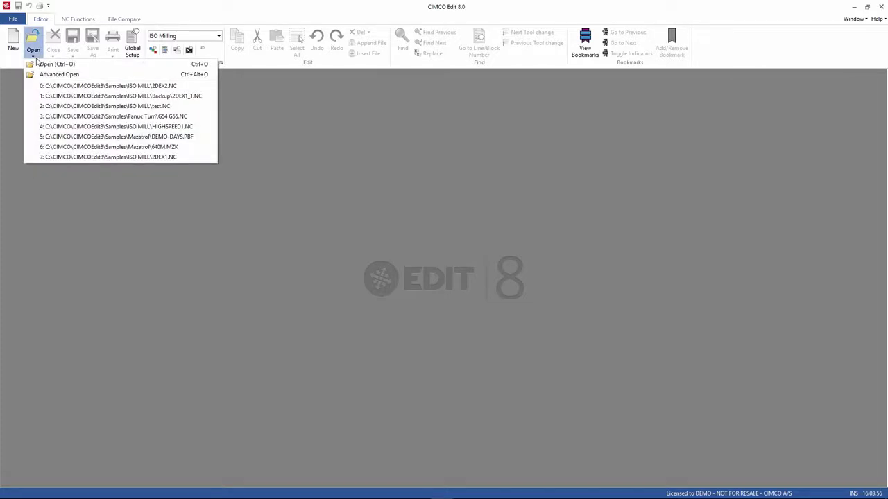
pyautogui.click(159, 87)
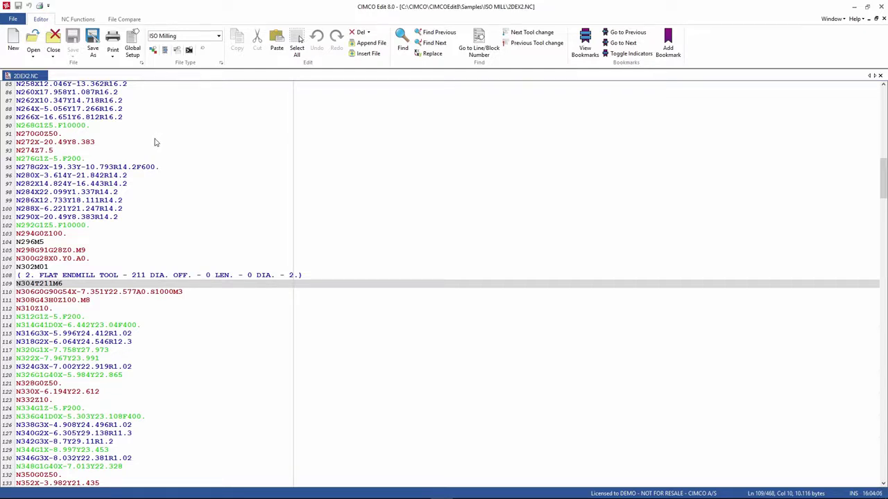
# Step: Remove all block numbers from the program and renumber its blocks
pyautogui.click(77, 21)
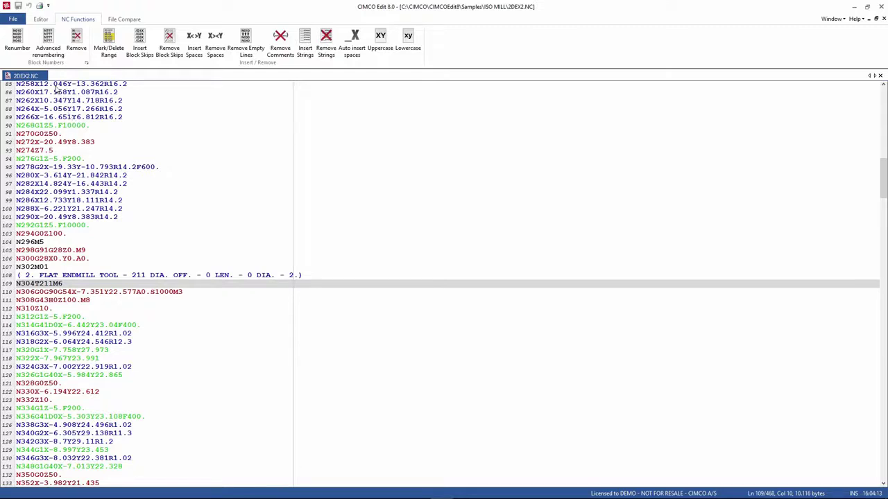
pyautogui.click(77, 43)
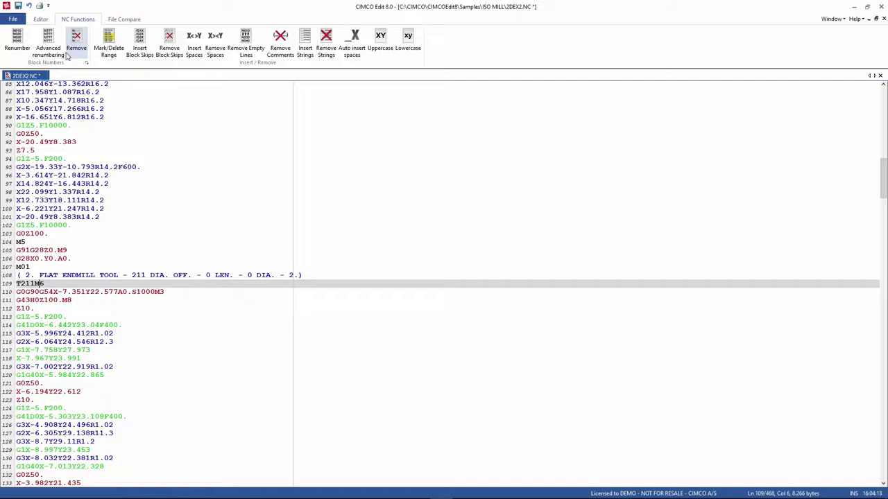
pyautogui.click(17, 41)
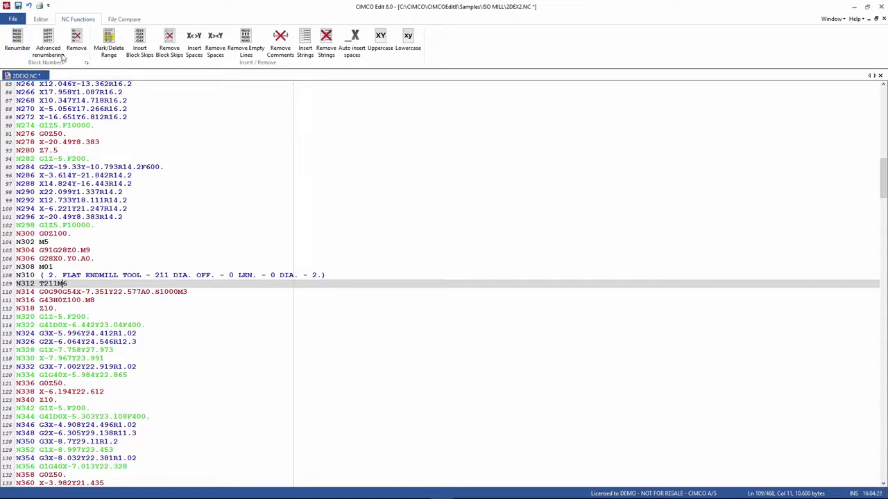
# Step: Go to the T215 tool change and mark the range from the previous tool change to the next one
pyautogui.click(42, 19)
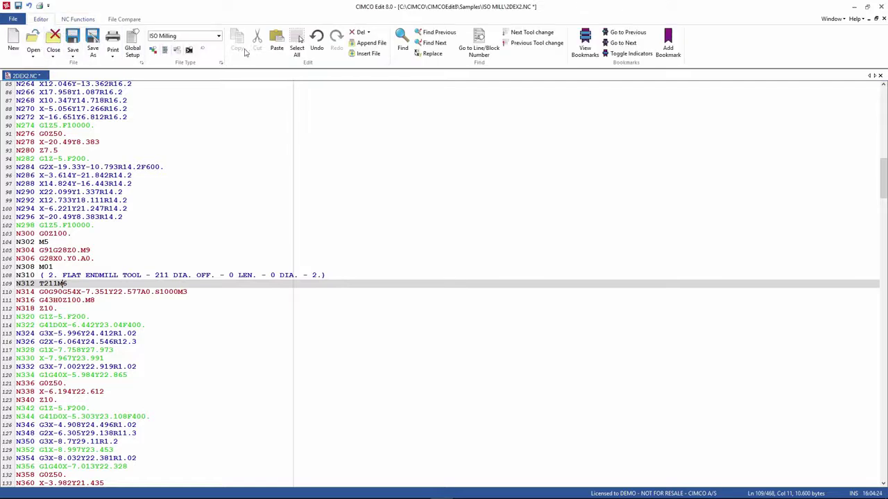
pyautogui.click(520, 34)
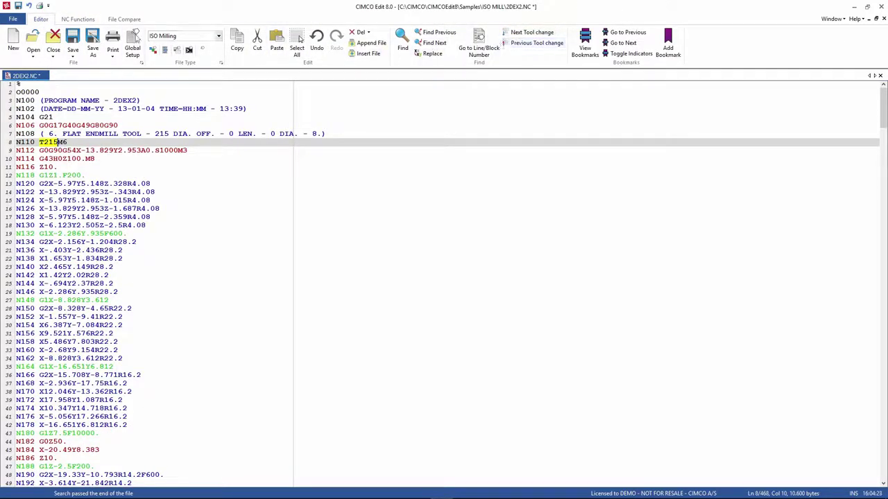
pyautogui.click(78, 19)
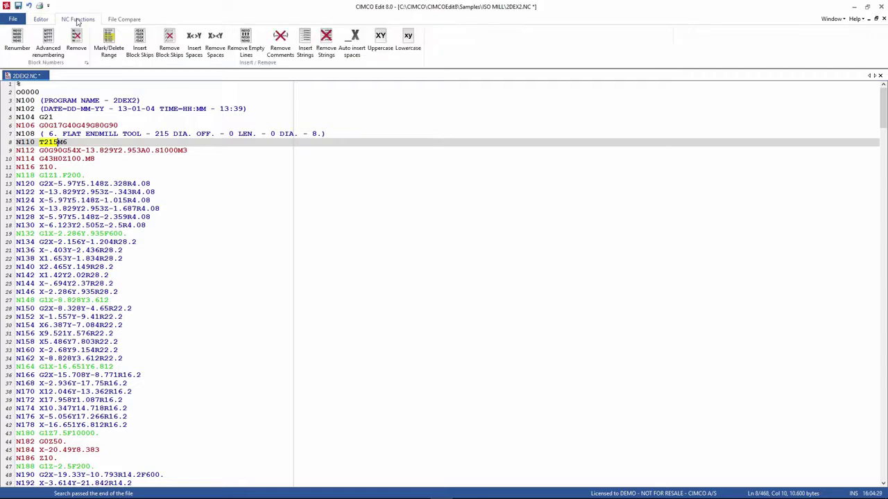
pyautogui.click(109, 44)
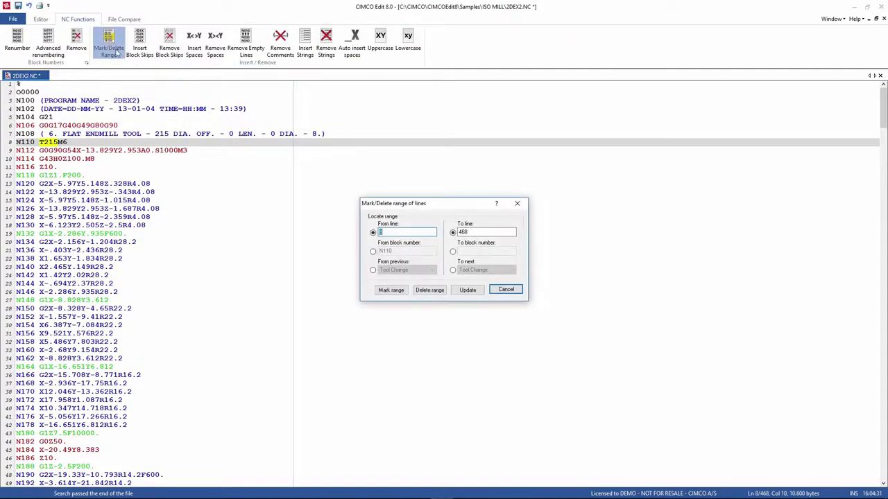
pyautogui.click(373, 271)
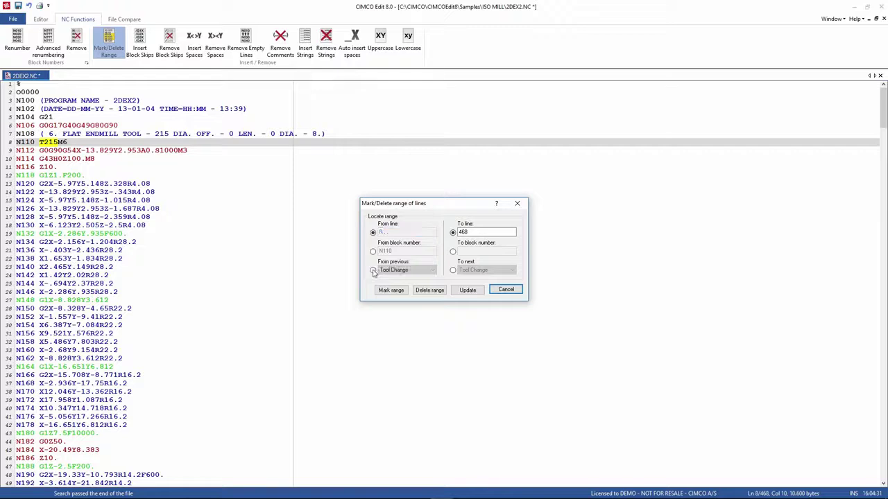
pyautogui.click(453, 270)
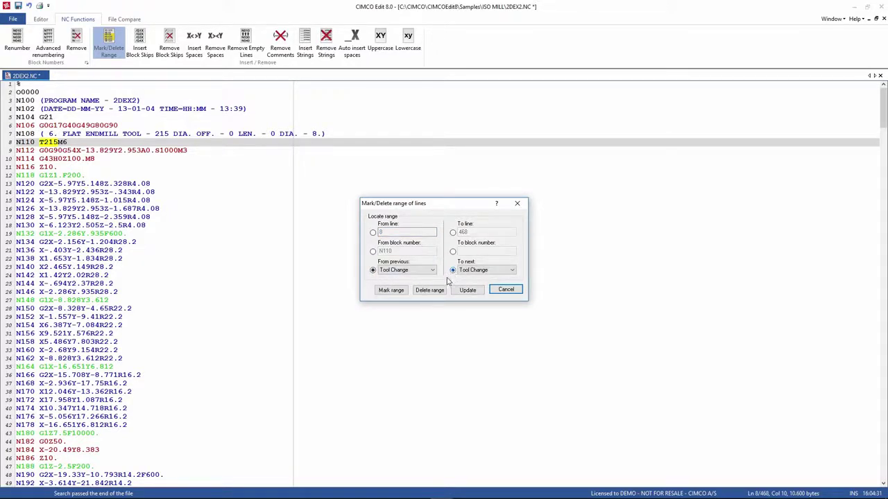
pyautogui.click(391, 291)
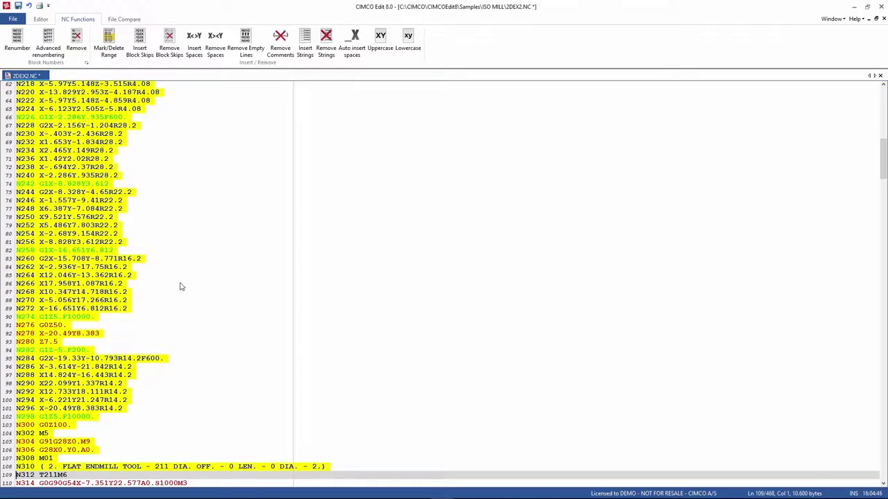
# Step: Copy the marked range of lines and paste it into a new file
pyautogui.rightClick(70, 186)
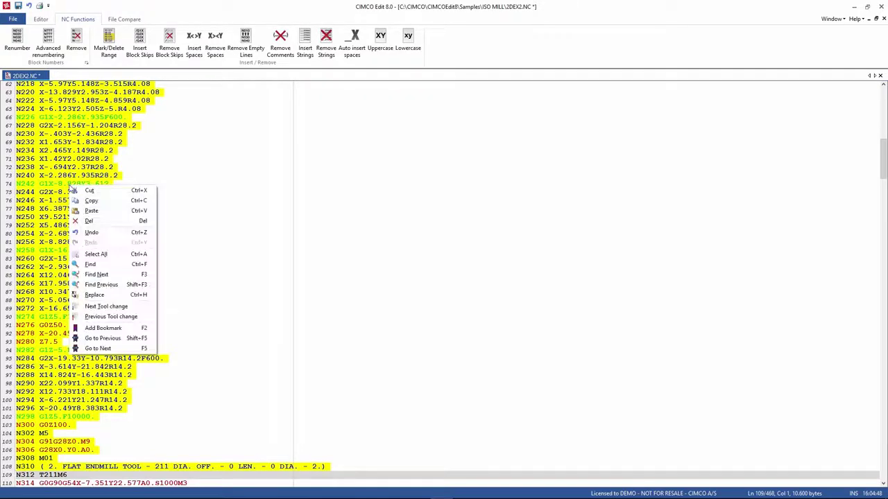
pyautogui.click(97, 201)
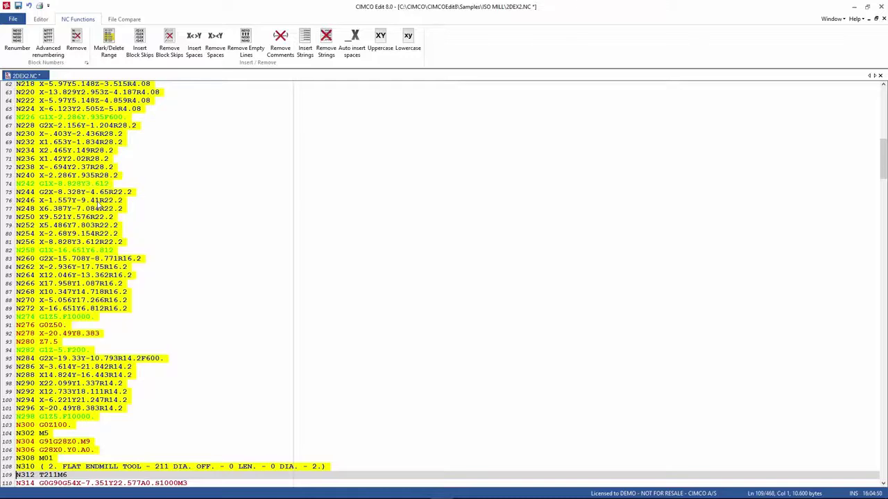
pyautogui.click(41, 19)
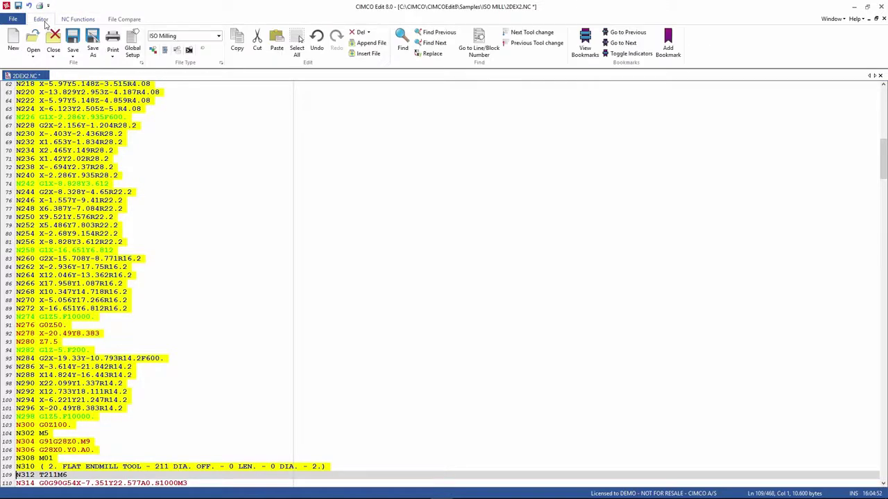
pyautogui.click(14, 43)
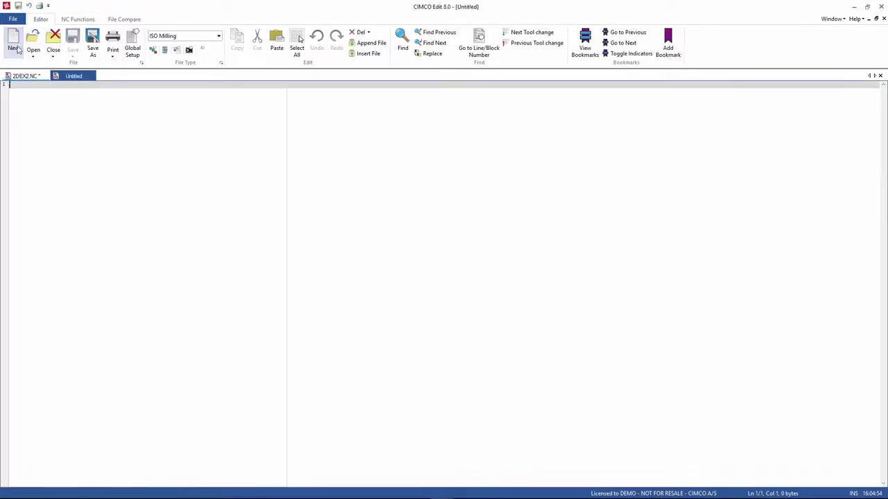
pyautogui.rightClick(58, 235)
pyautogui.click(86, 255)
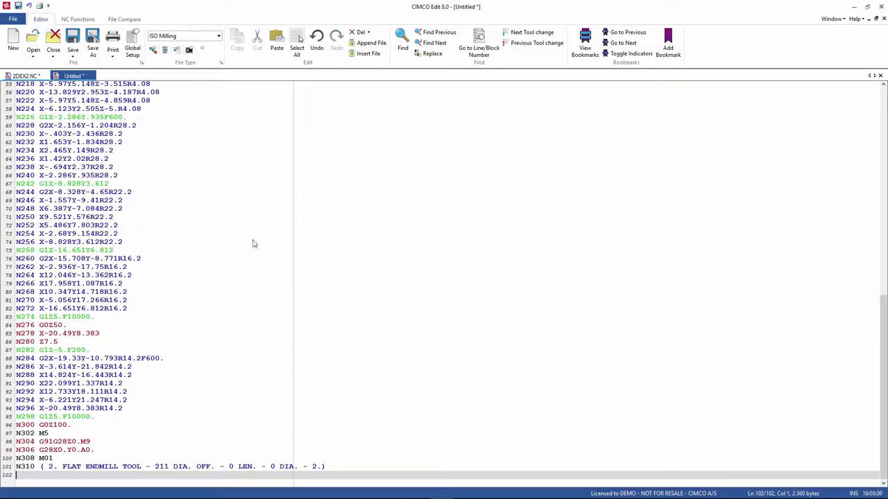
# Step: Close the new untitled file without saving its changes
pyautogui.click(880, 76)
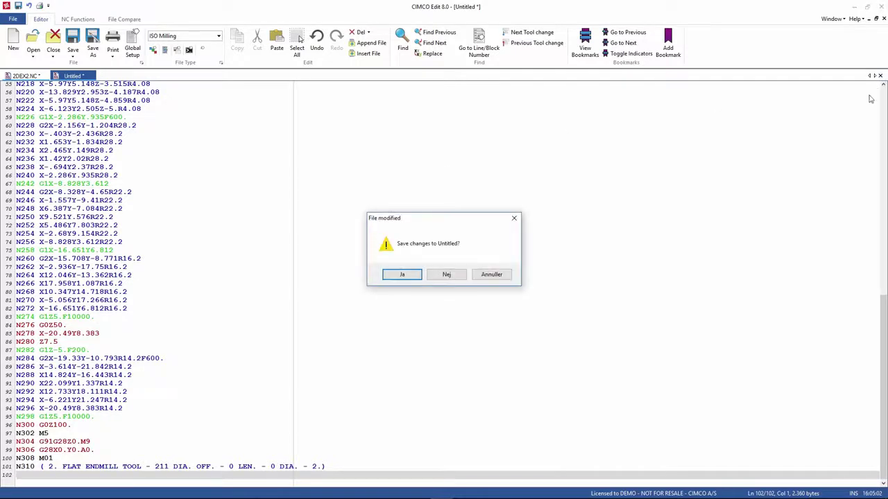
pyautogui.click(448, 274)
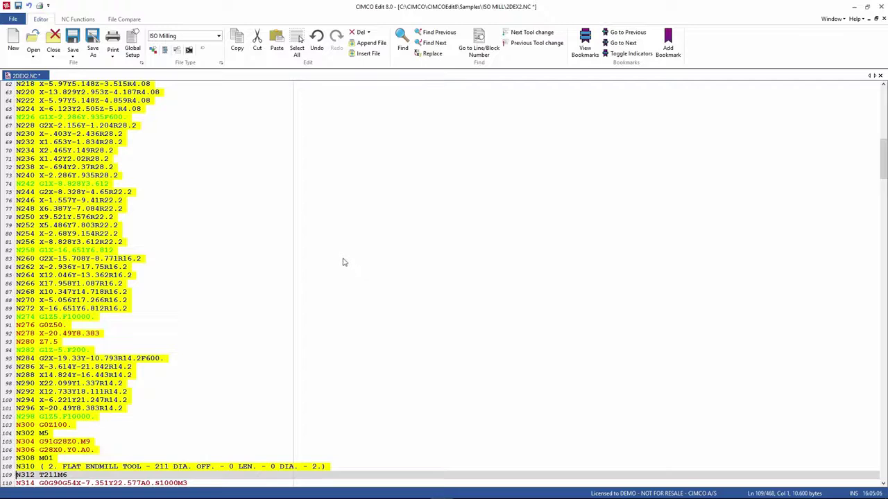
# Step: Compare the 2DEX2.NC program with the file test.NC from the ISO MILL folder
pyautogui.click(127, 20)
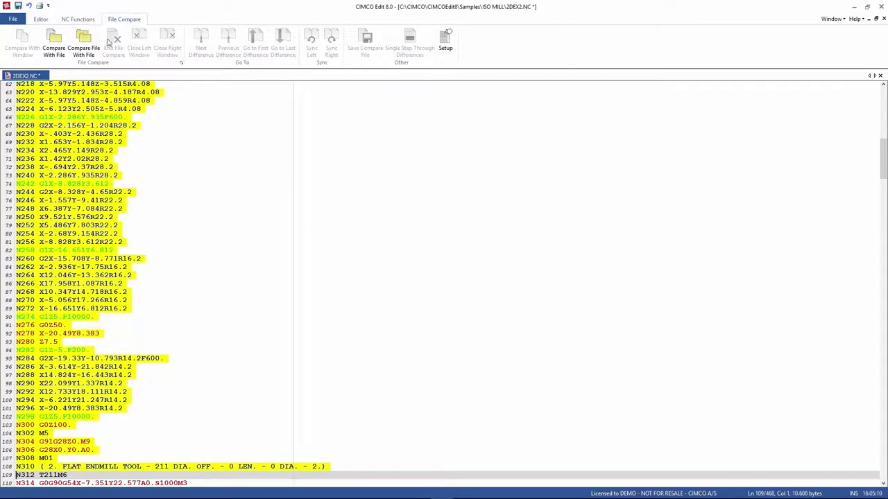
pyautogui.click(57, 50)
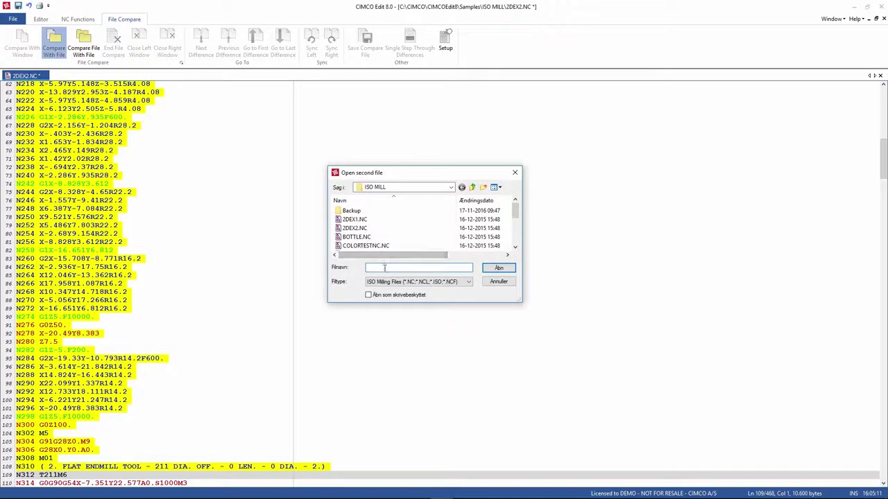
pyautogui.write('test')
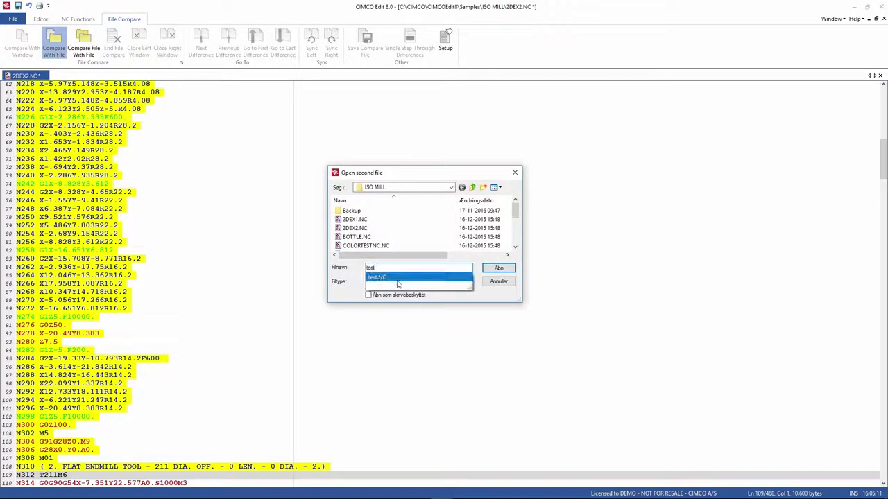
pyautogui.click(399, 278)
pyautogui.click(497, 270)
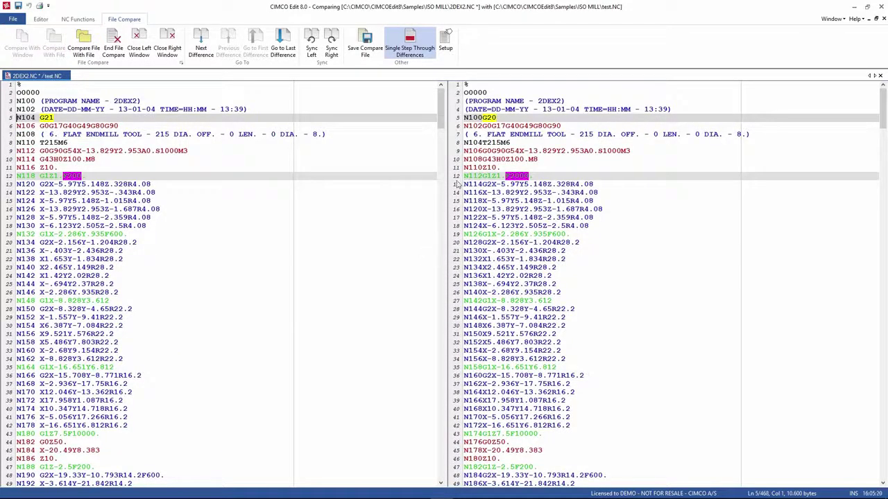
# Step: Look over the differences between the two programs and close the comparison
pyautogui.moveTo(442, 113)
pyautogui.mouseDown()
pyautogui.moveTo(436, 273)
pyautogui.moveTo(436, 105)
pyautogui.mouseUp()
pyautogui.click(880, 76)
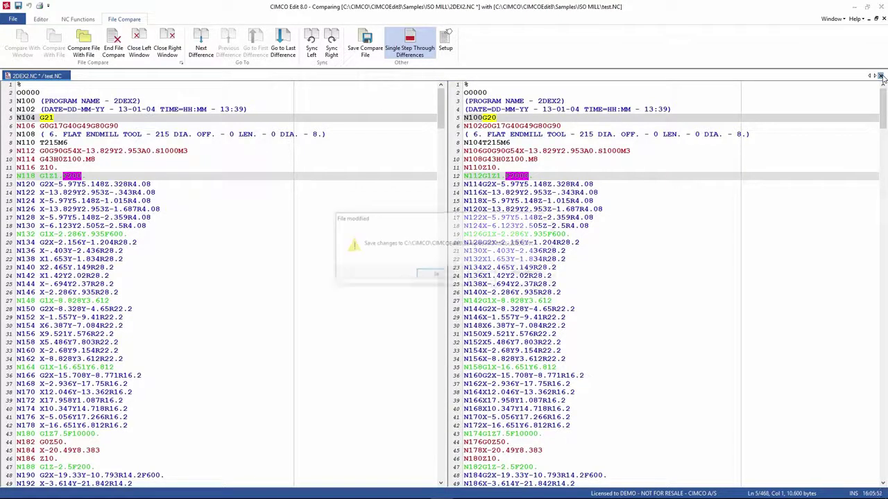